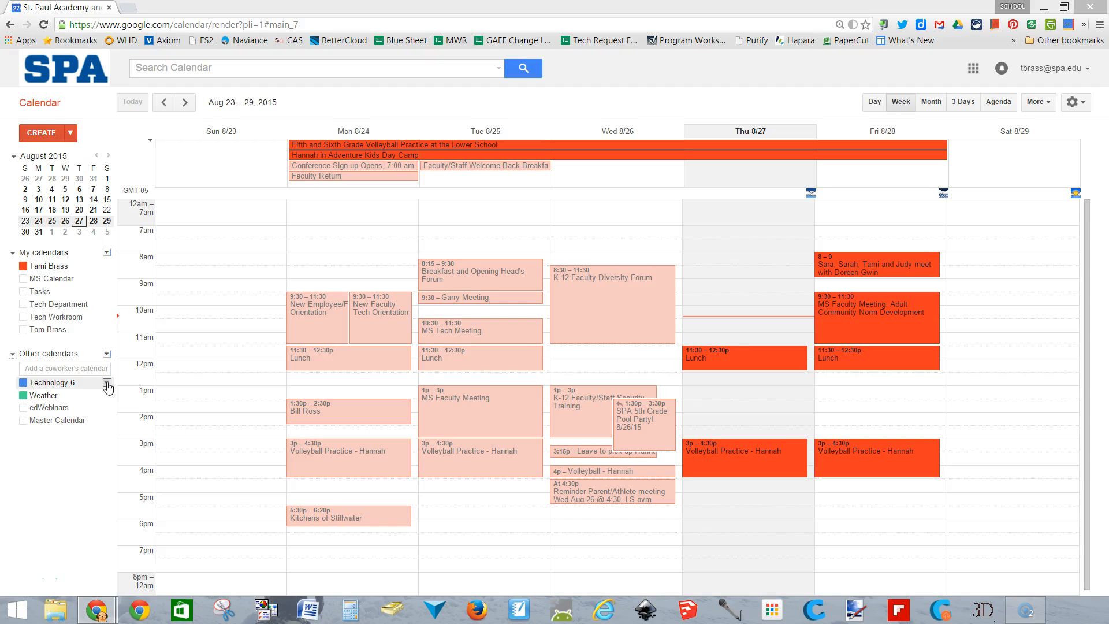
Open the details of the Technology 6 calendar from the settings for other calendars.
left_click(108, 354)
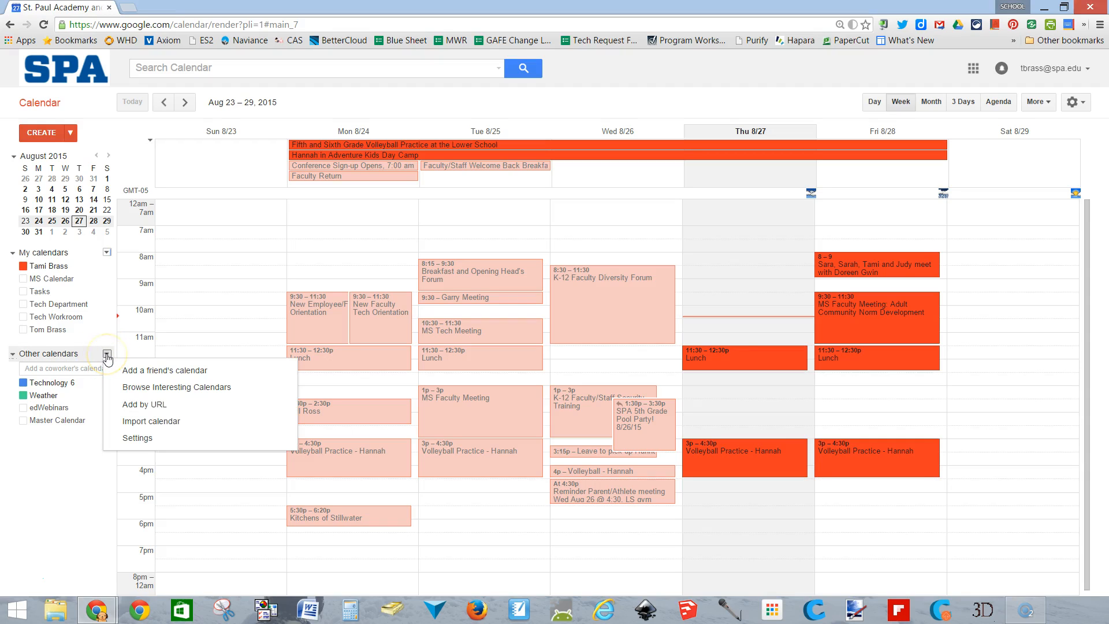
left_click(104, 360)
left_click(119, 439)
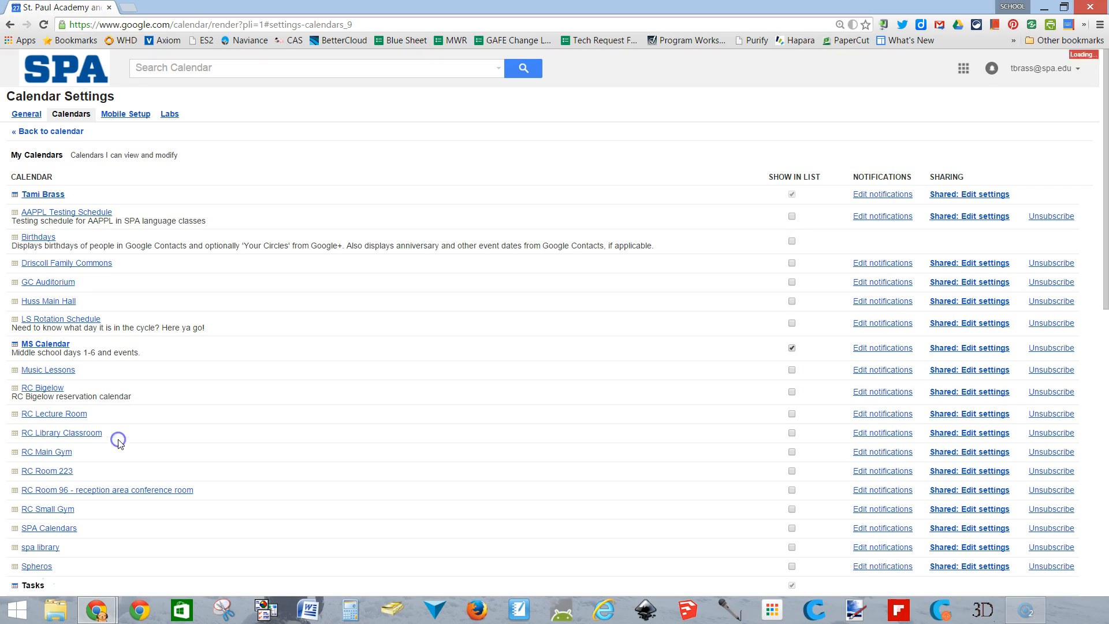
middle_click(296, 422)
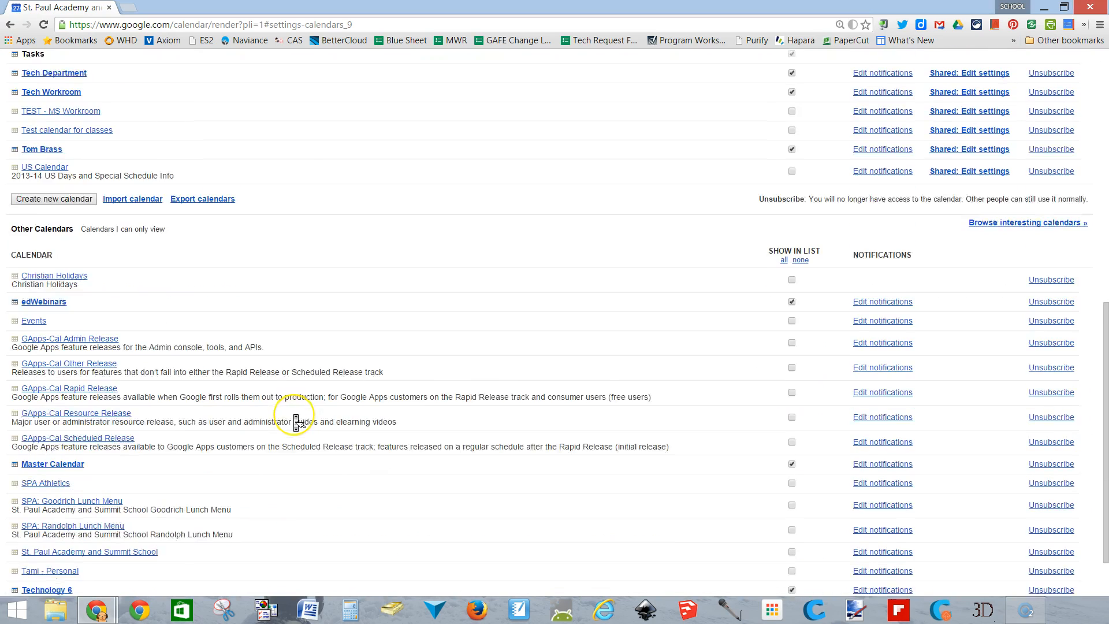
scroll(296, 423, "down", 1)
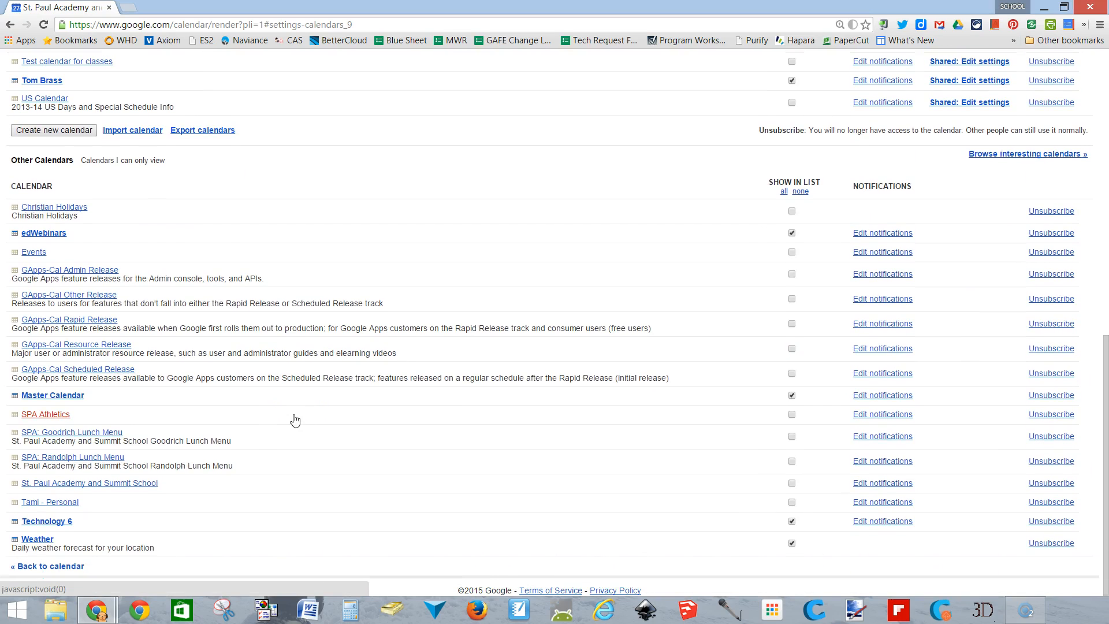
left_click(47, 522)
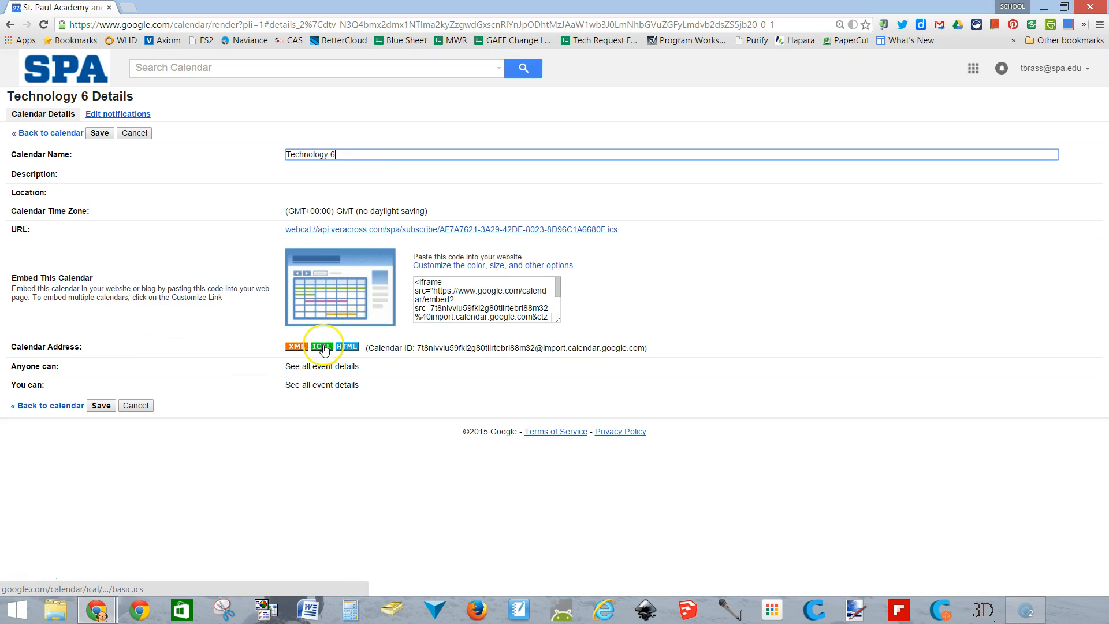
Download the Technology 6 calendar through its iCal address and save it to the Desktop as Tech6Demo in ICS format.
left_click(324, 348)
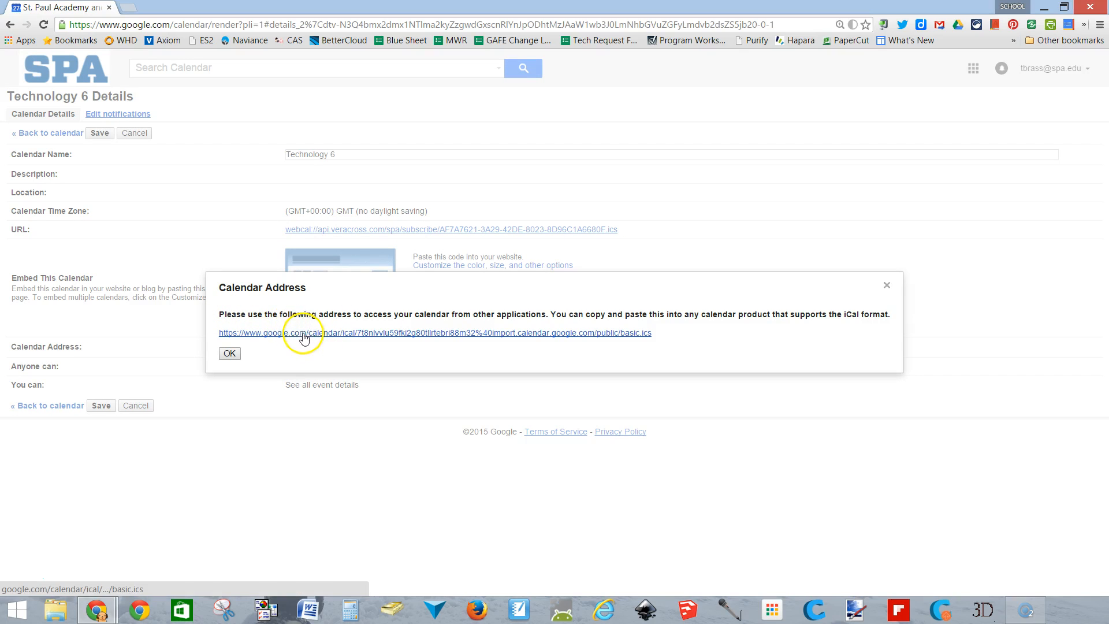
left_click(305, 334)
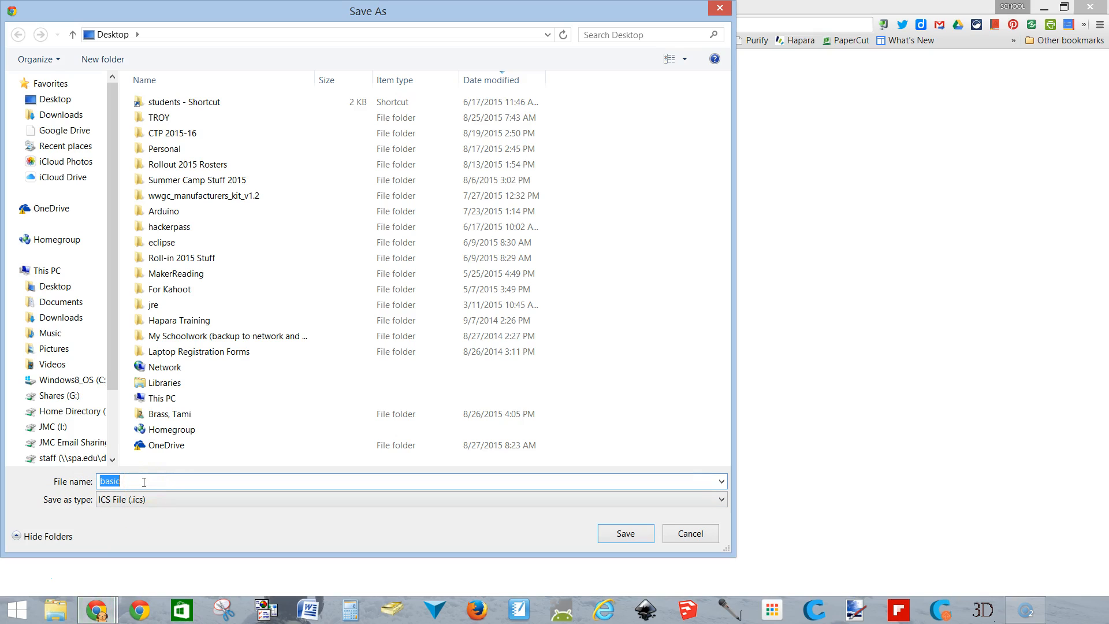
type("Tech6Demio")
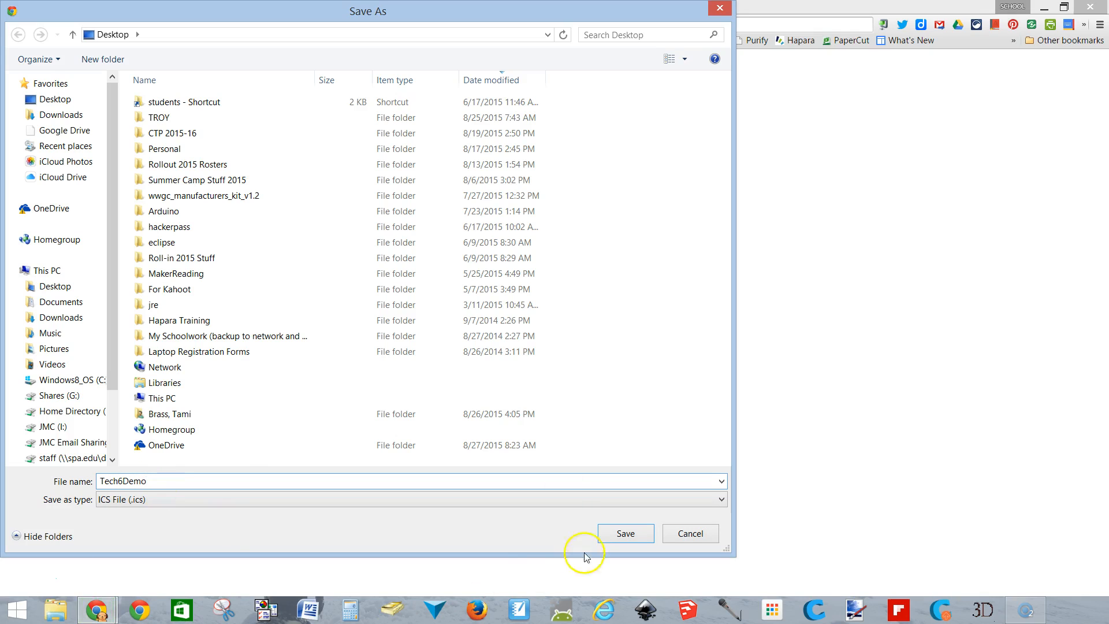
left_click(628, 536)
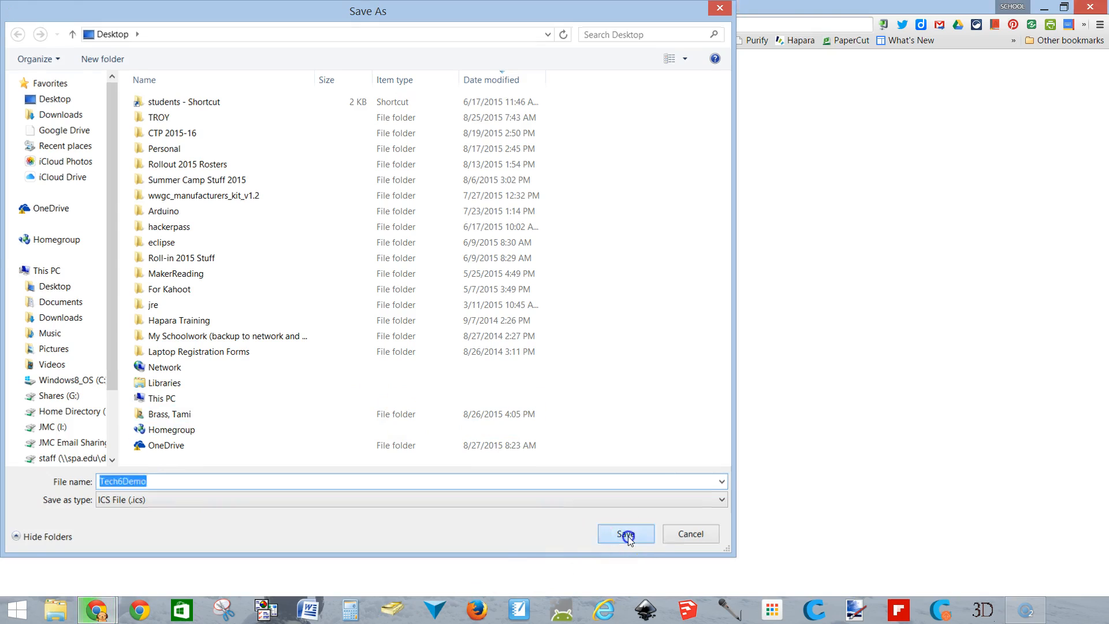
left_click(231, 339)
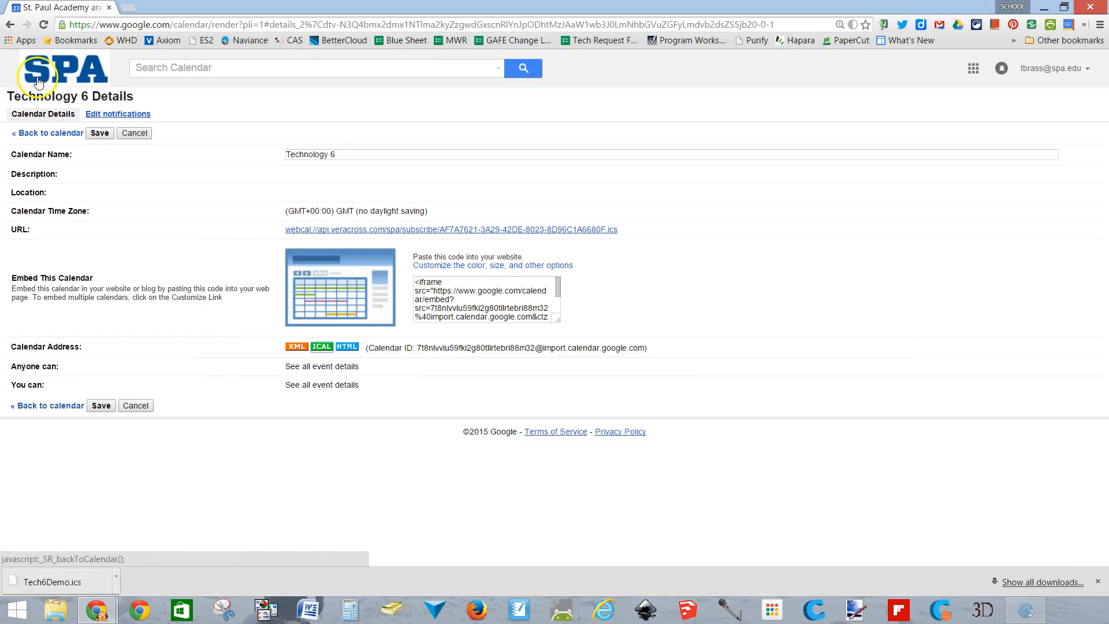
Return to the calendar view and create a new calendar named "Test calendar for demo".
left_click(51, 133)
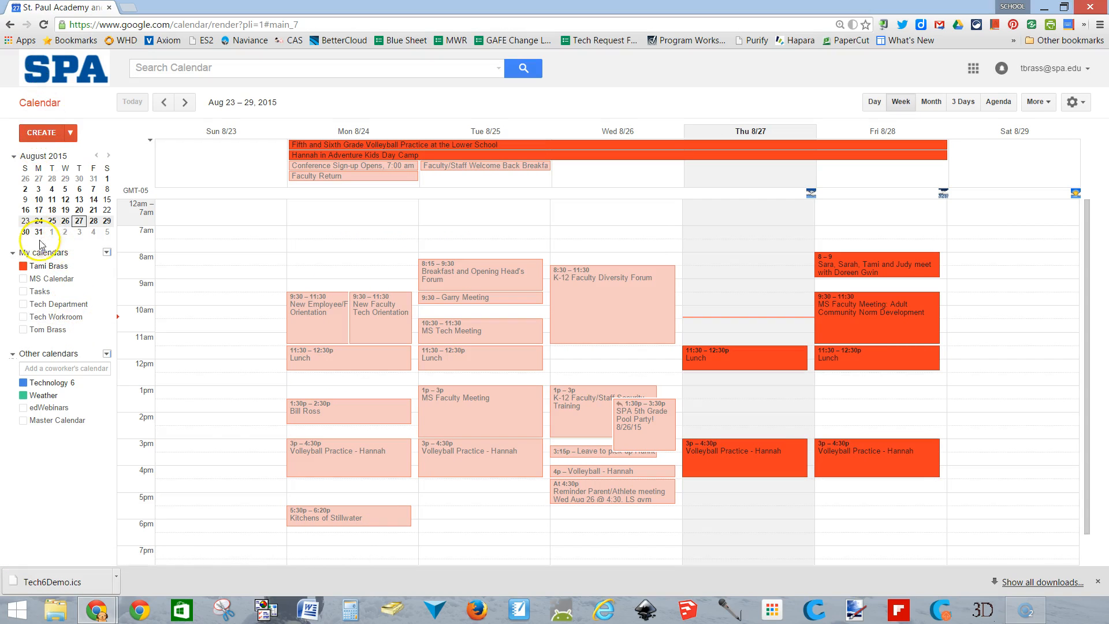
left_click(107, 255)
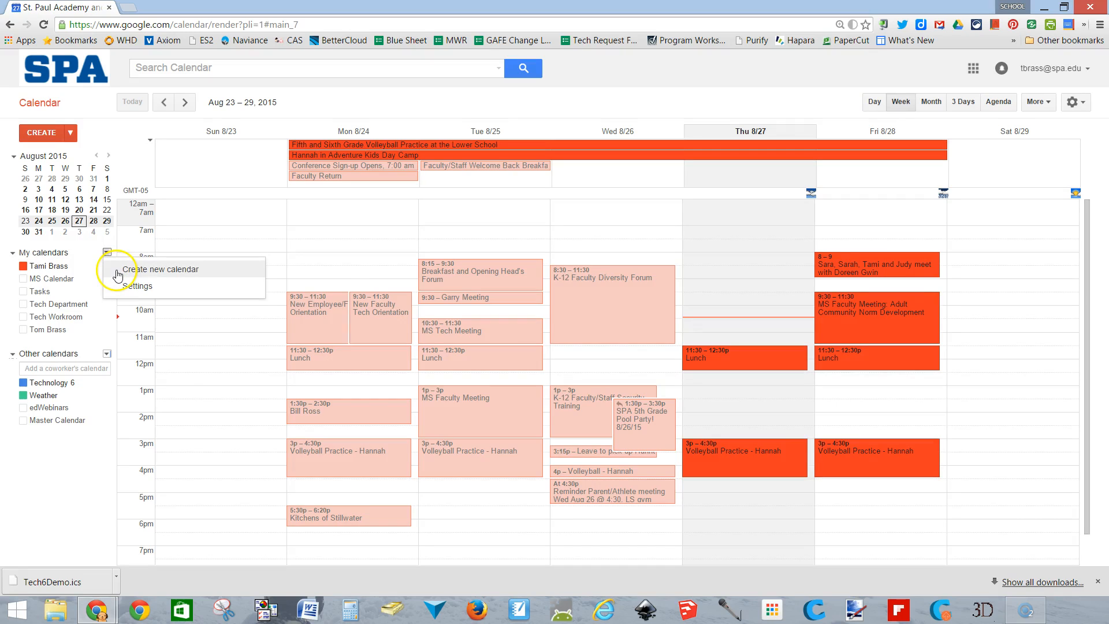
left_click(118, 267)
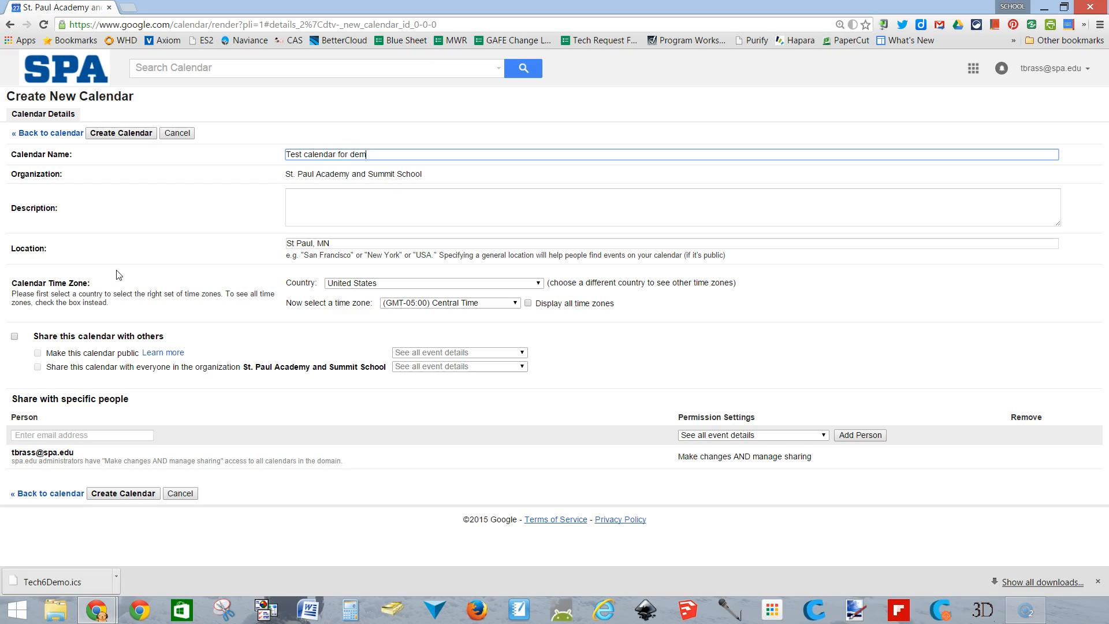
left_click(119, 136)
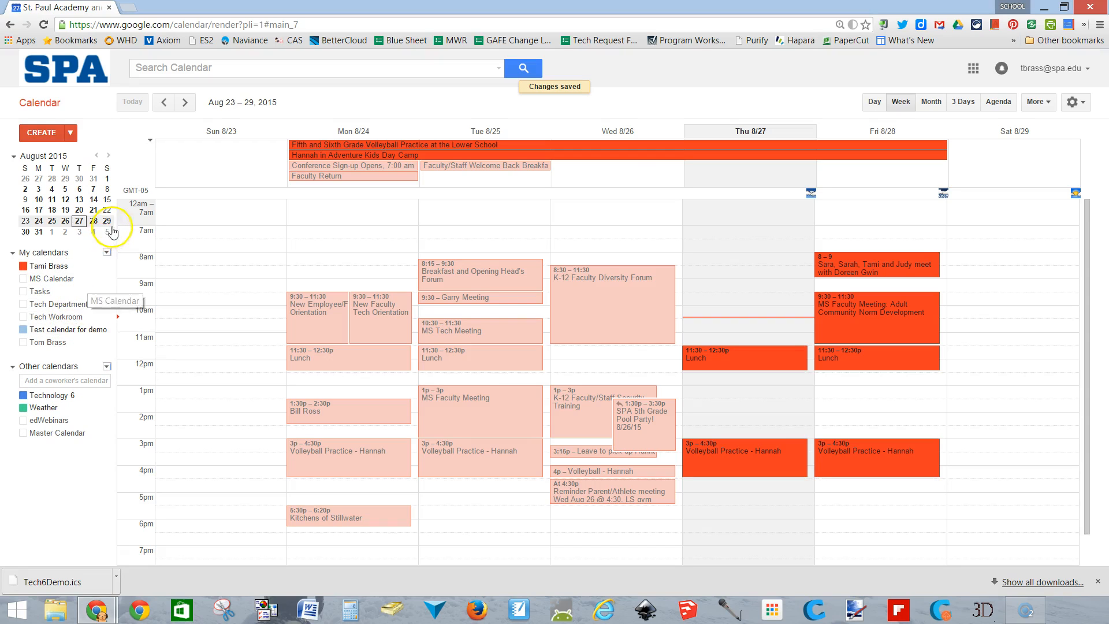
Start a calendar import from the settings for your own calendars and choose Tech6Demo.ics from the Desktop as the file.
left_click(108, 253)
left_click(123, 287)
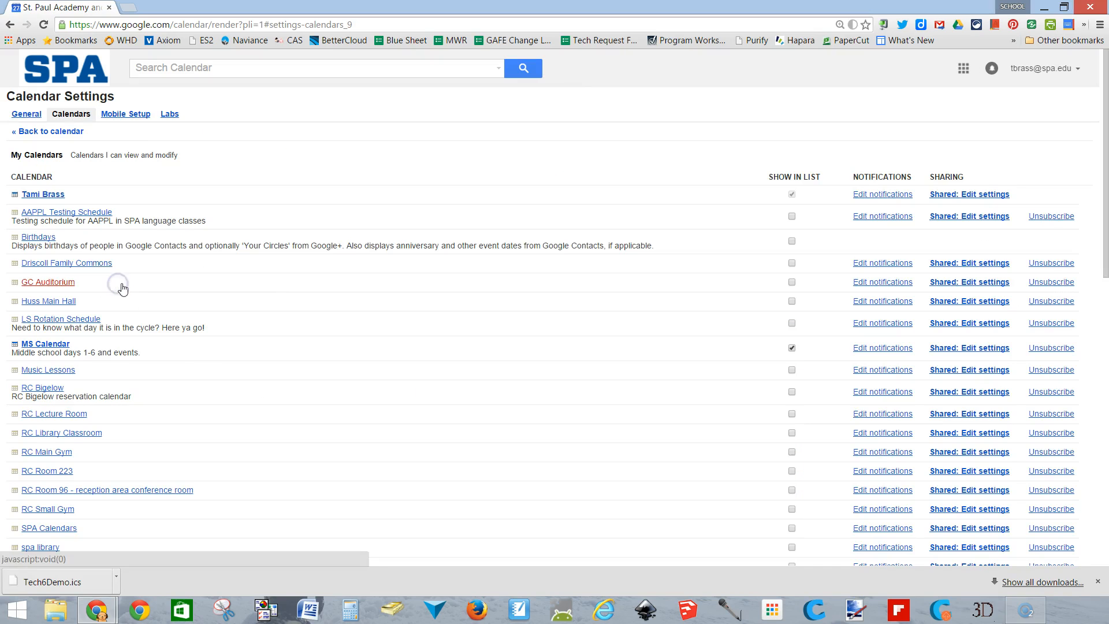
scroll(250, 421, "down", 6)
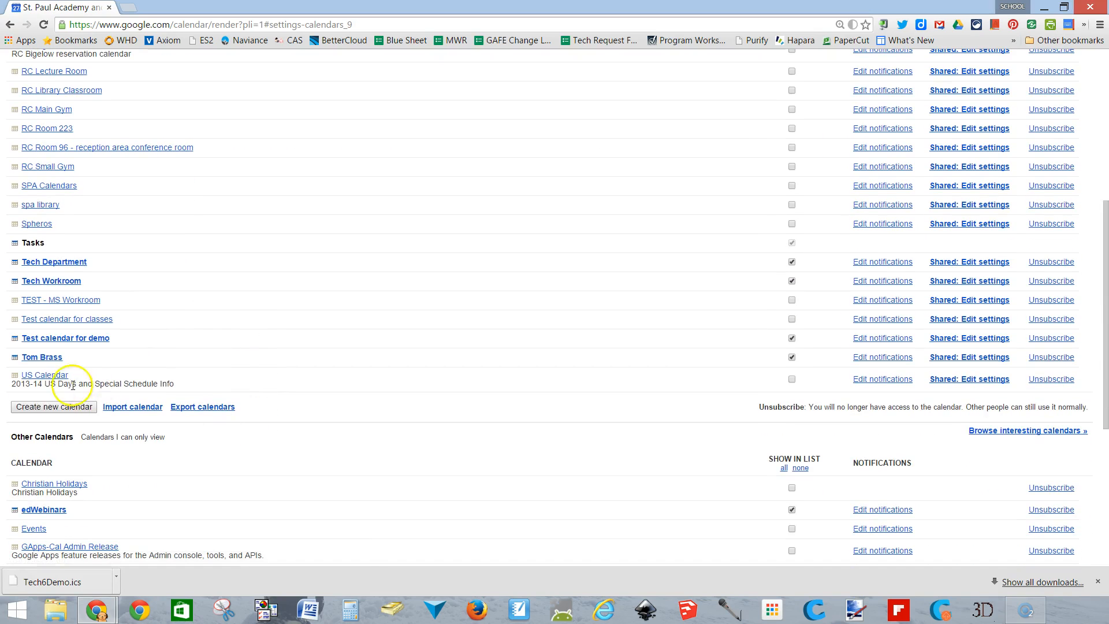
left_click(140, 411)
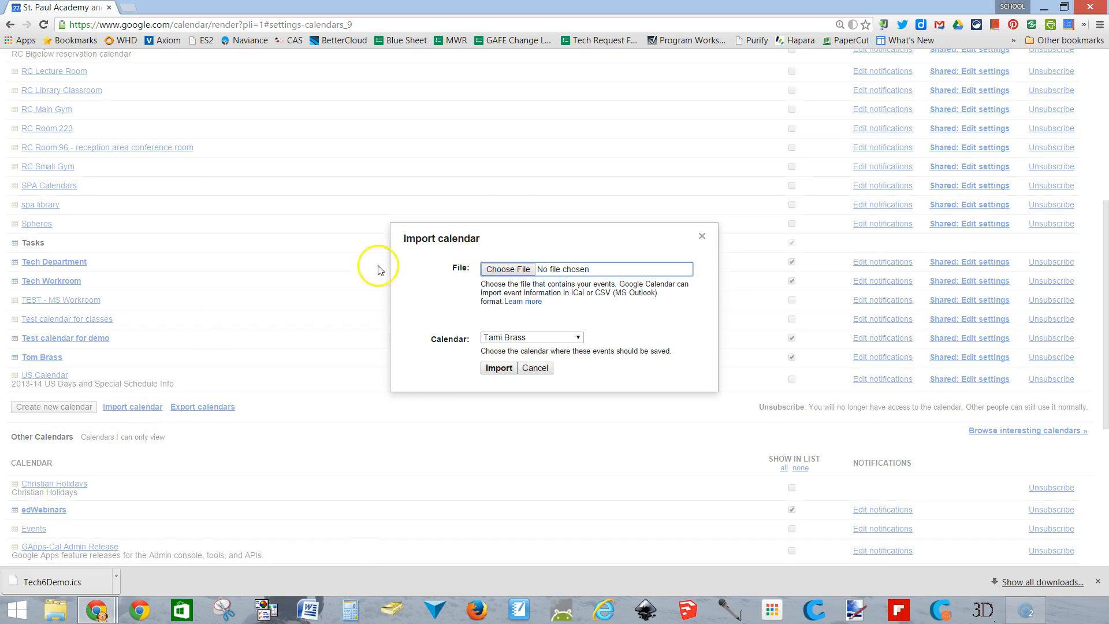
left_click(494, 269)
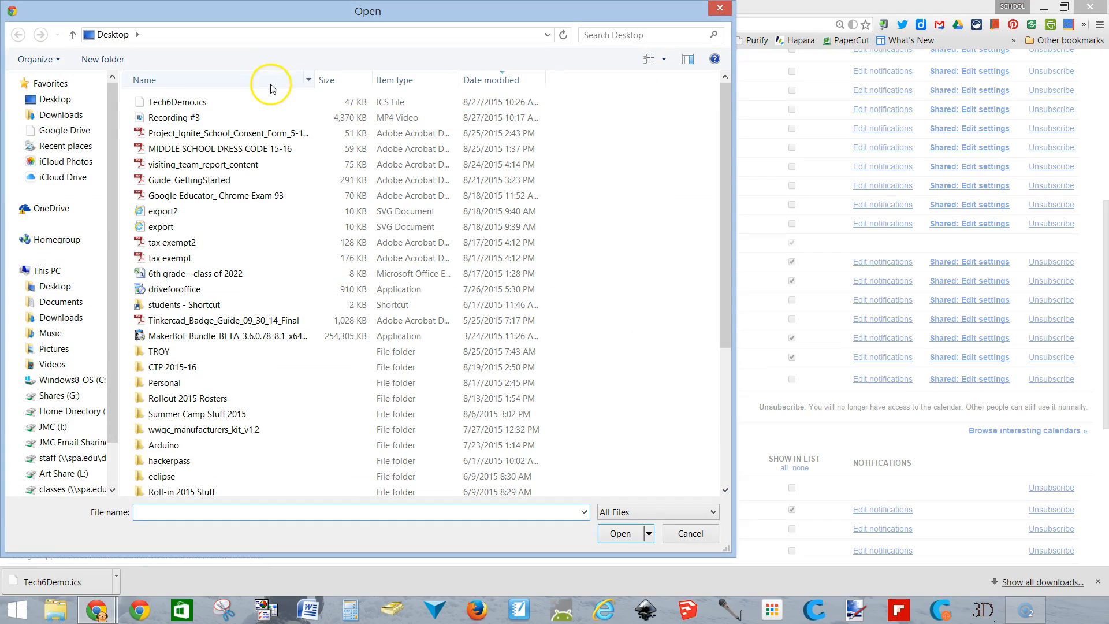
left_click(181, 103)
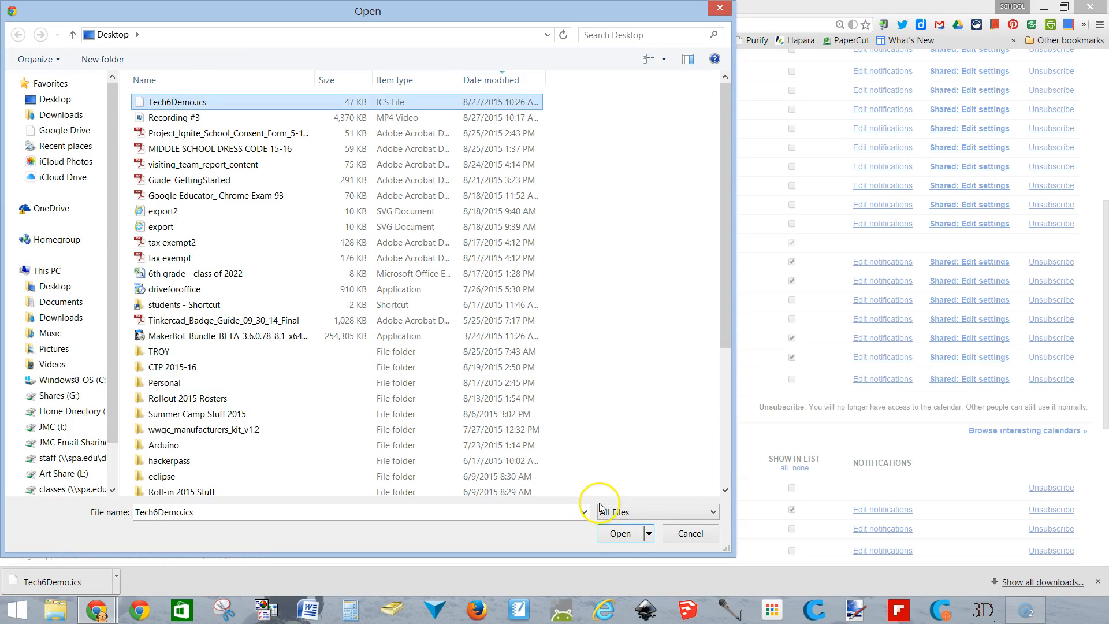
left_click(620, 534)
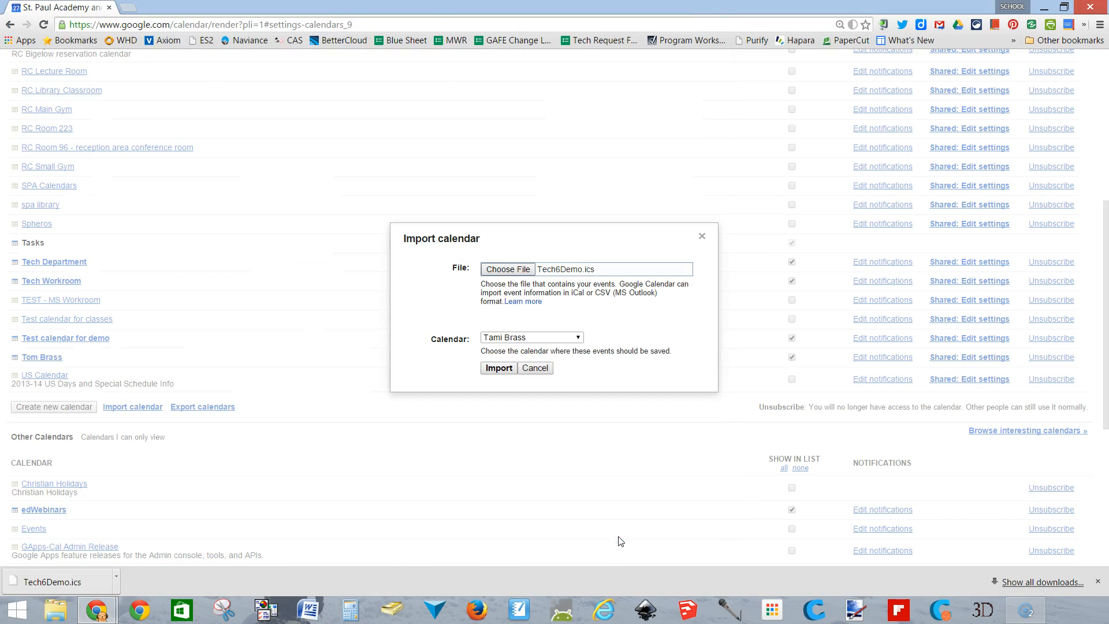
Set Test calendar for demo as the destination and import the events from the chosen file.
left_click(519, 338)
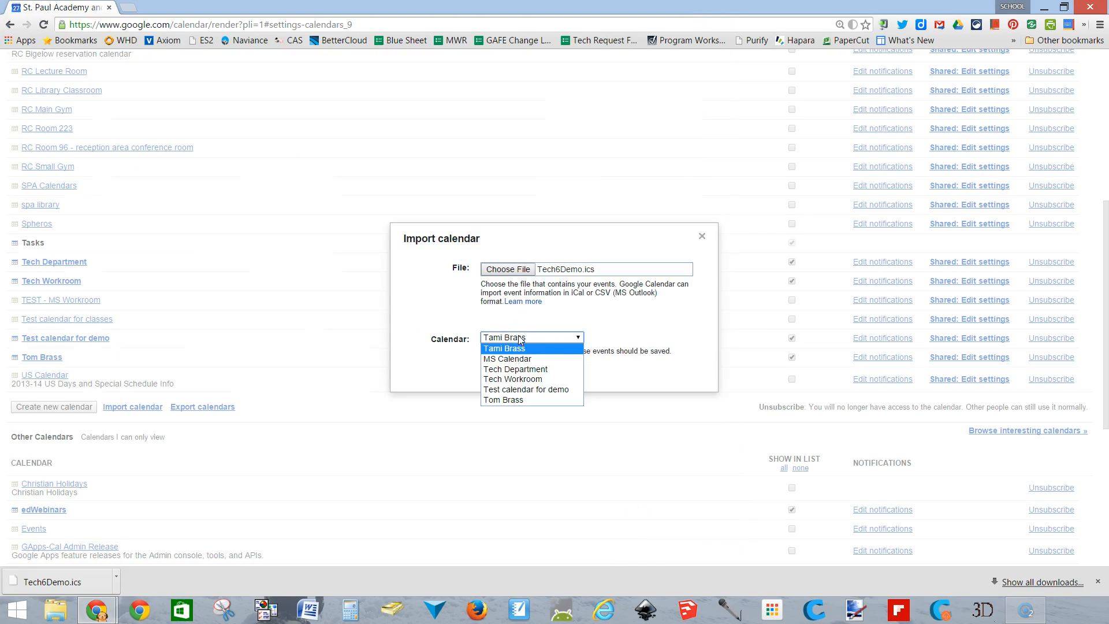
left_click(495, 391)
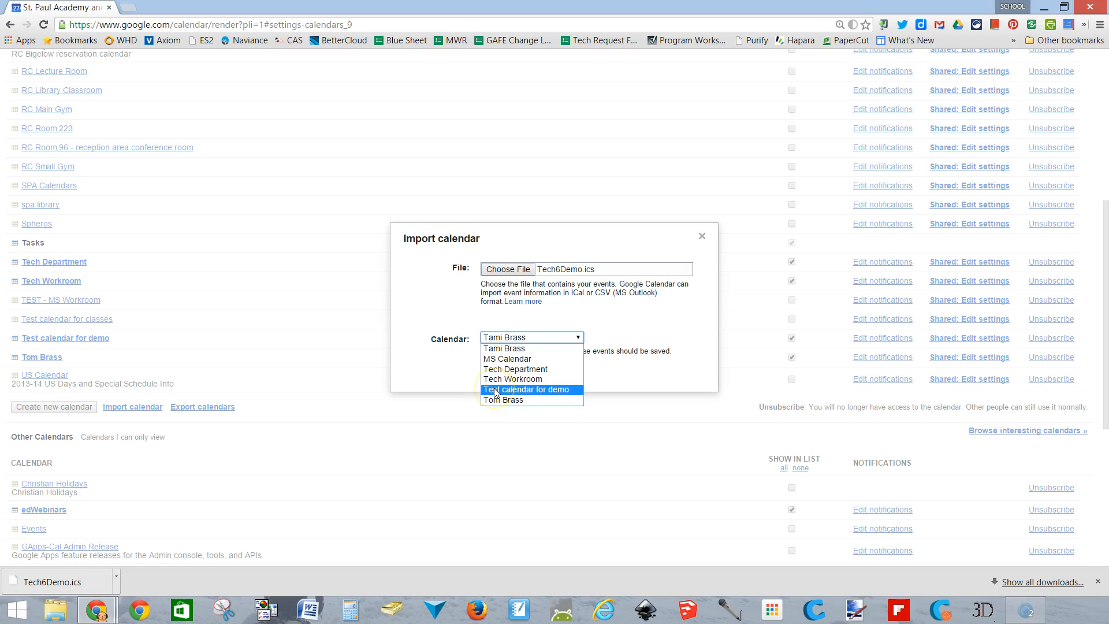
left_click(499, 369)
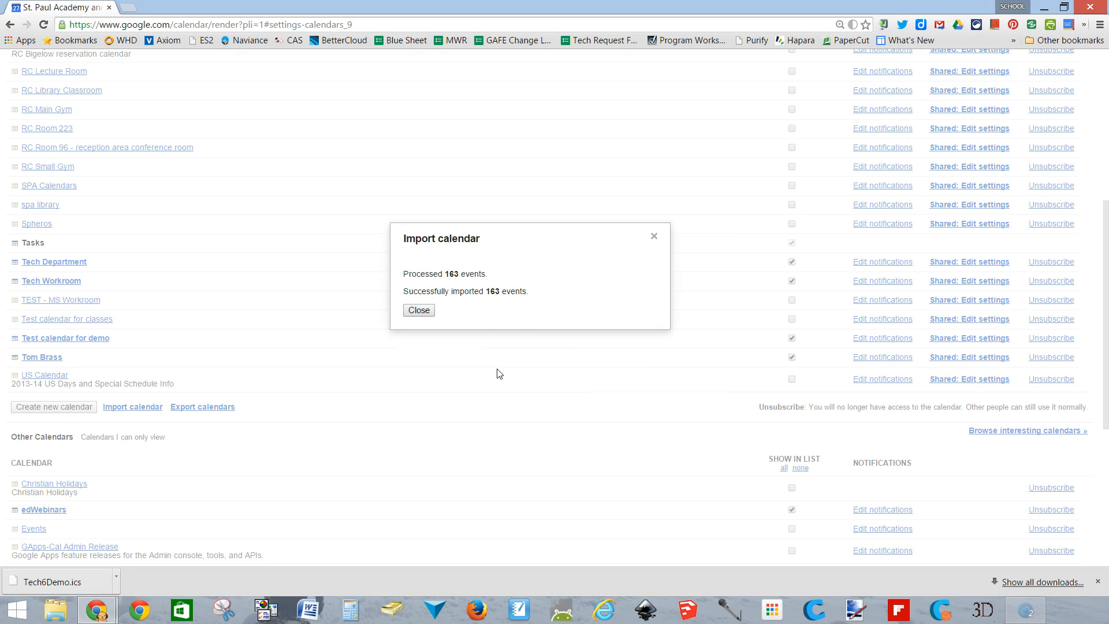
left_click(420, 312)
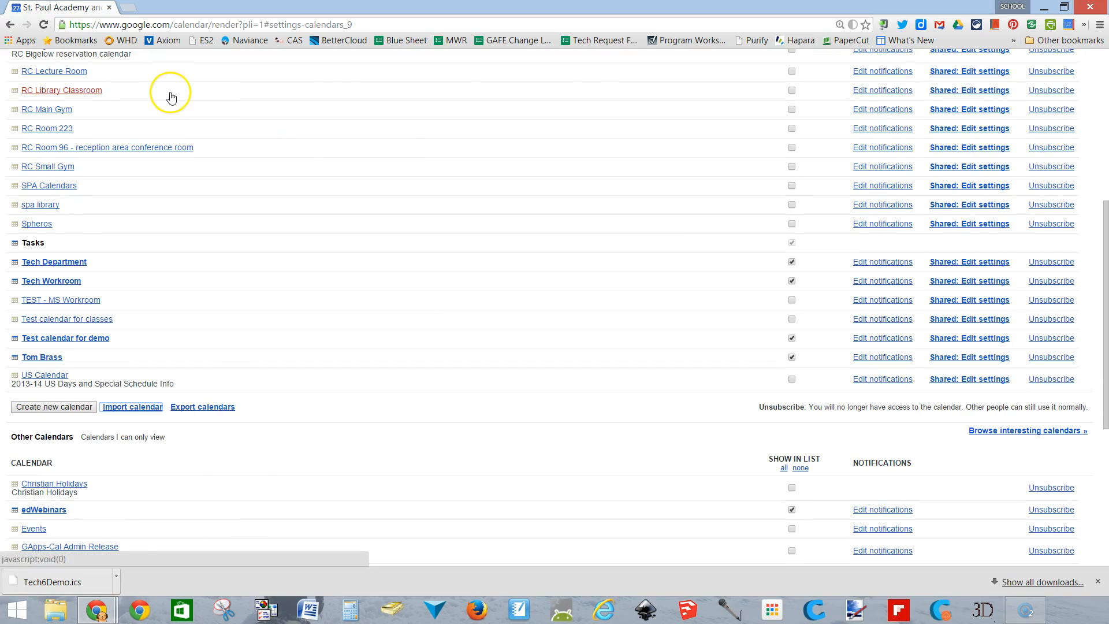
Go back to the calendar and compare the imported events with the Technology 6 events in the week of Sep 6 – 12, 2015.
left_click(70, 73)
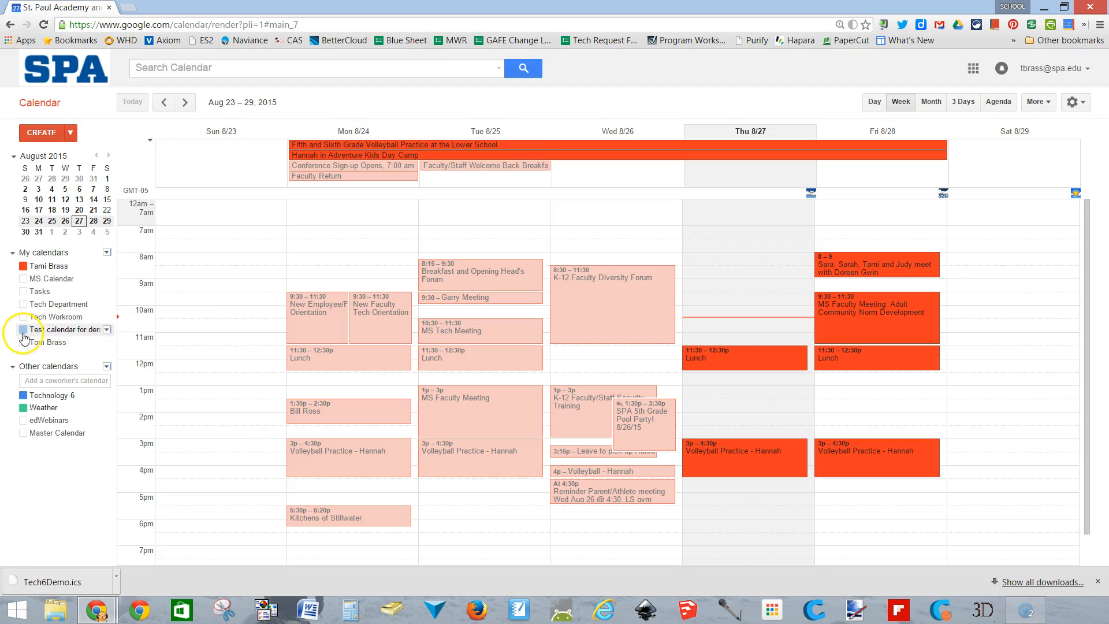
left_click(185, 103)
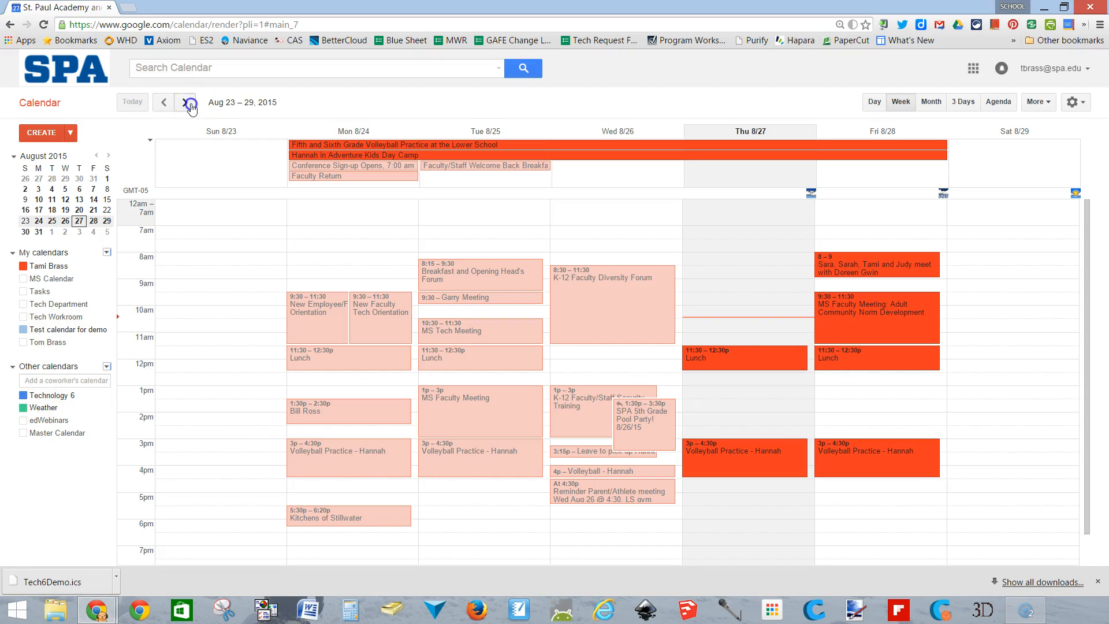
left_click(185, 103)
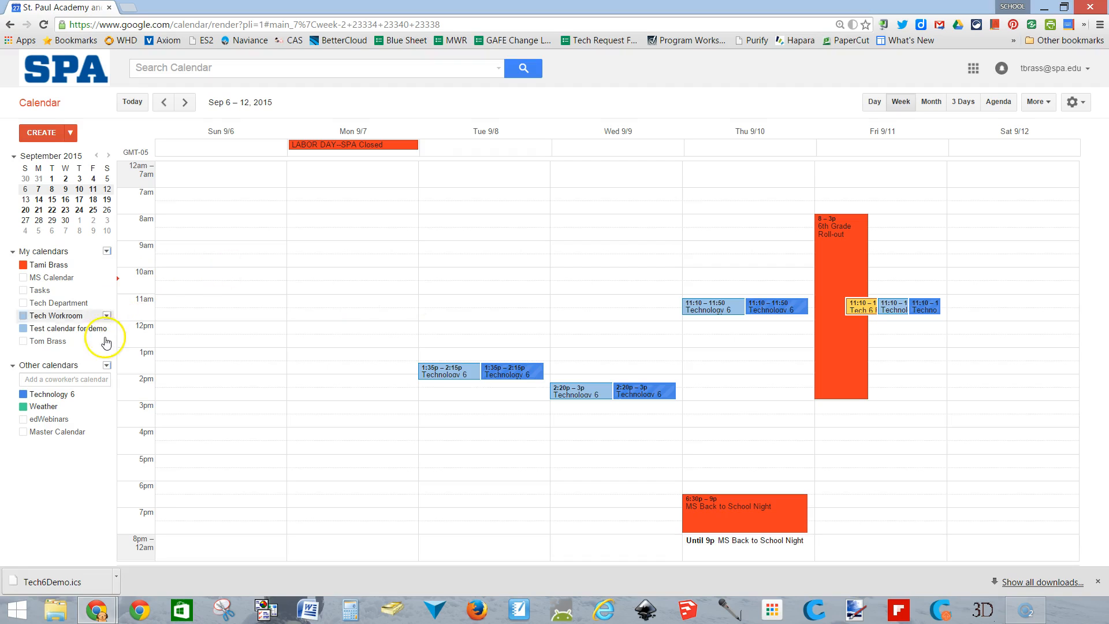
left_click(60, 399)
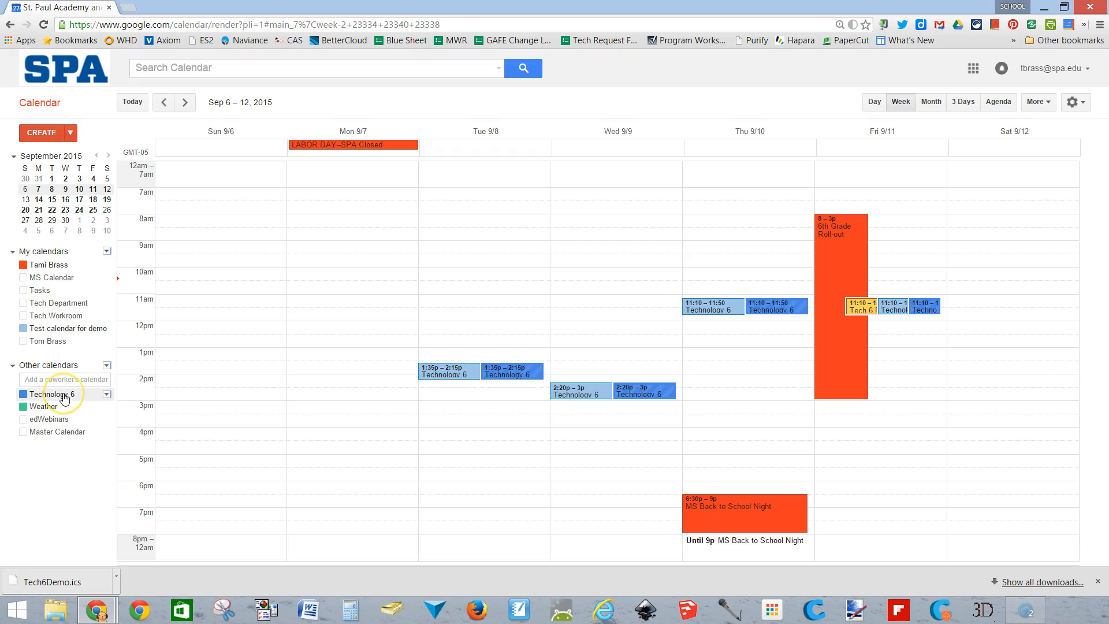